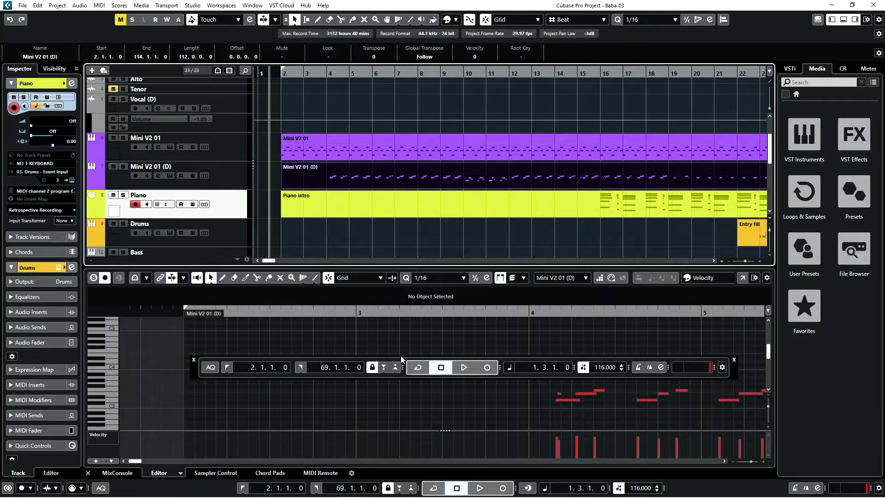
Play back the intro and examine the Mini V2's oscillator settings with its extended panel temporarily folded away
{"action": "key", "text": "space"}
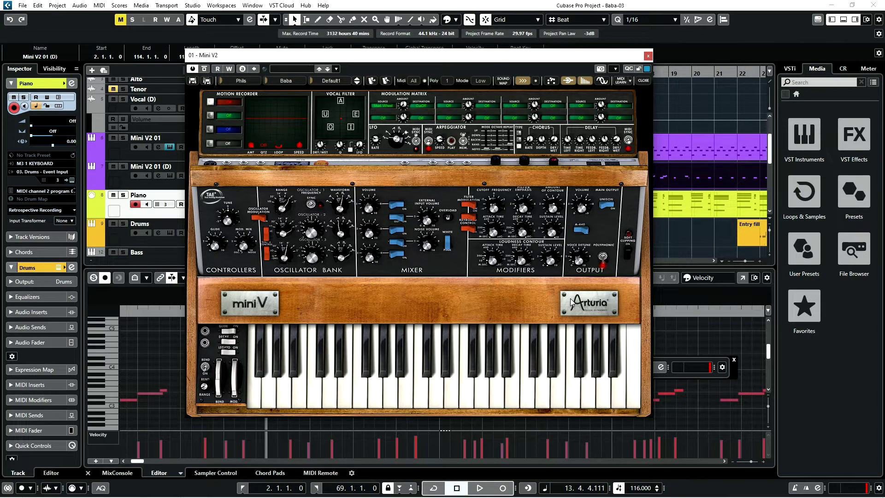
{"action": "left_click", "coordinate": [607, 170]}
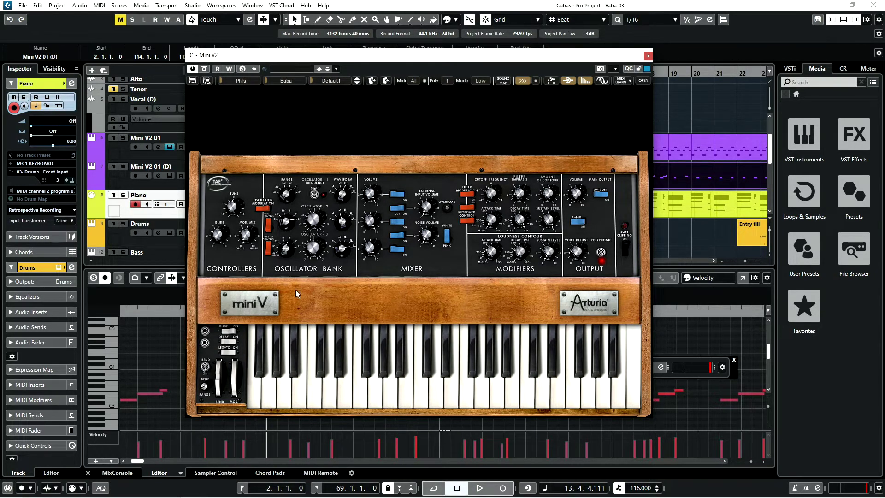
{"action": "mouse_move", "coordinate": [291, 194]}
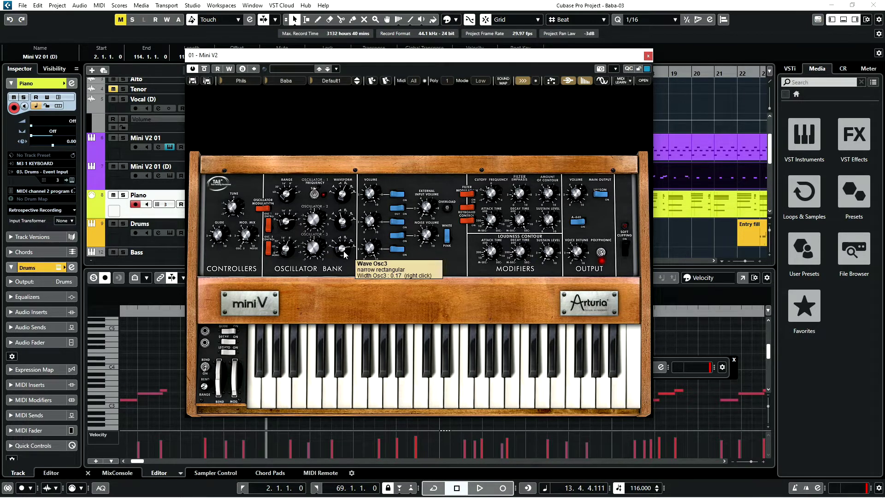
{"action": "left_click", "coordinate": [544, 165]}
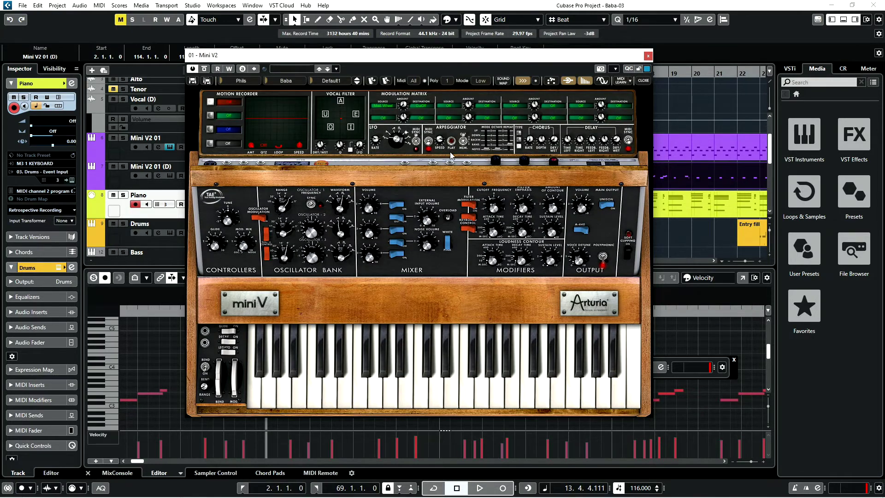
Select the Mini V2 01 track and audition the Mini V2's arpeggiator by toggling its Play switch, closing the instrument window when done
{"action": "left_click", "coordinate": [452, 140]}
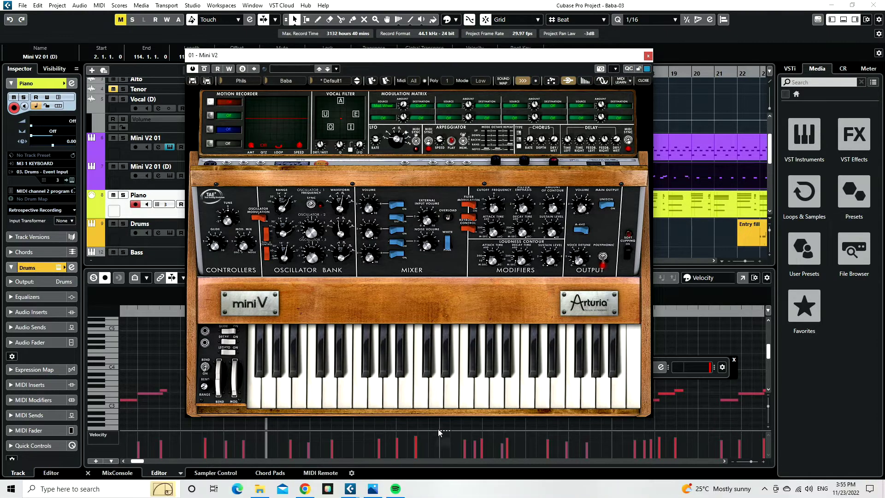
{"action": "left_click", "coordinate": [118, 150]}
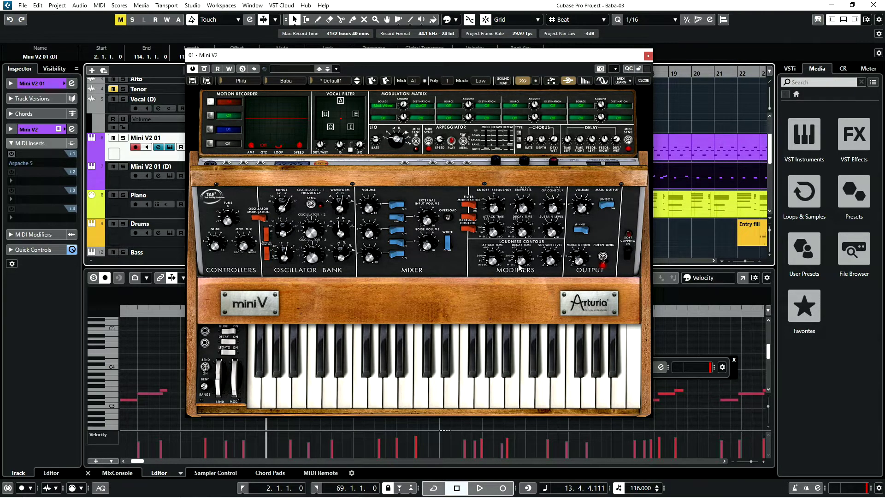
{"action": "mouse_move", "coordinate": [519, 266]}
{"action": "mouse_move", "coordinate": [491, 265]}
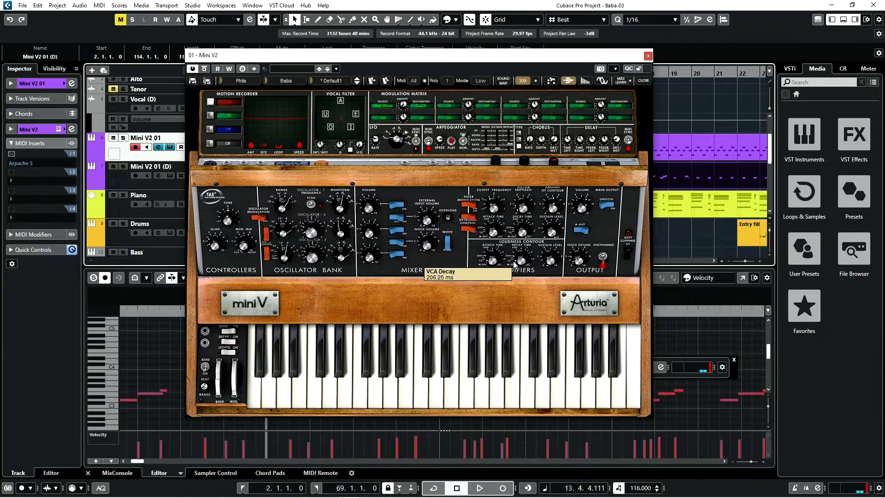
{"action": "left_click", "coordinate": [452, 143]}
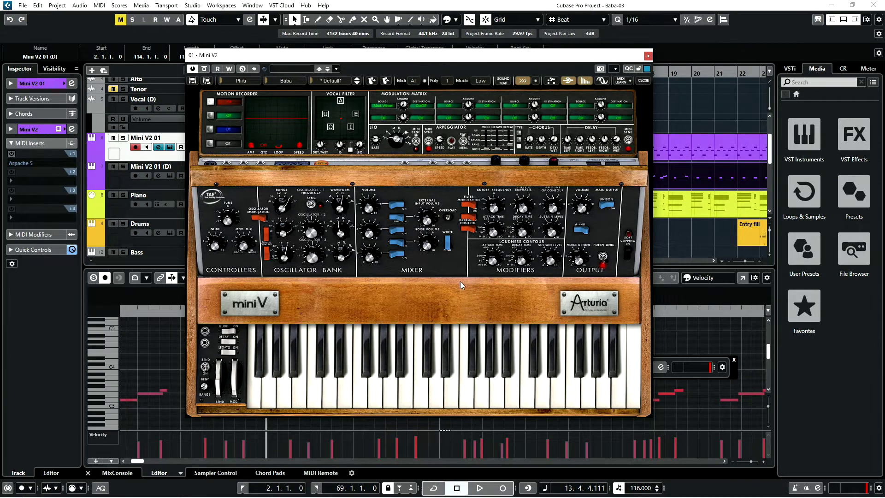
{"action": "mouse_move", "coordinate": [664, 493]}
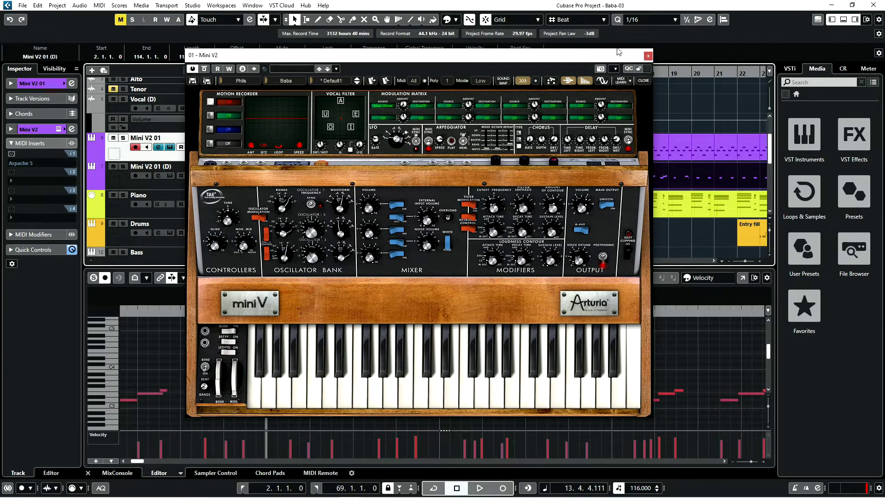
{"action": "left_click", "coordinate": [648, 55]}
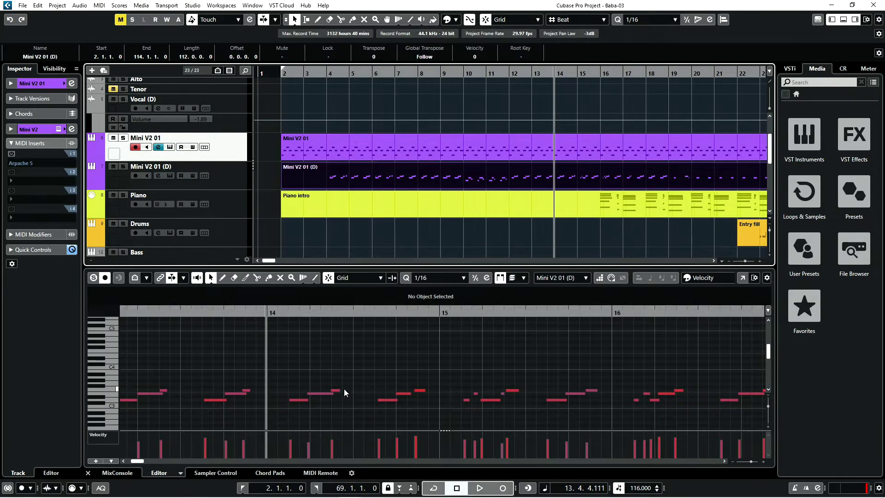
Show the floating transport panel, and toggle the Mini V2 arpeggiator's Play switch before closing the instrument window
{"action": "key", "text": "F2"}
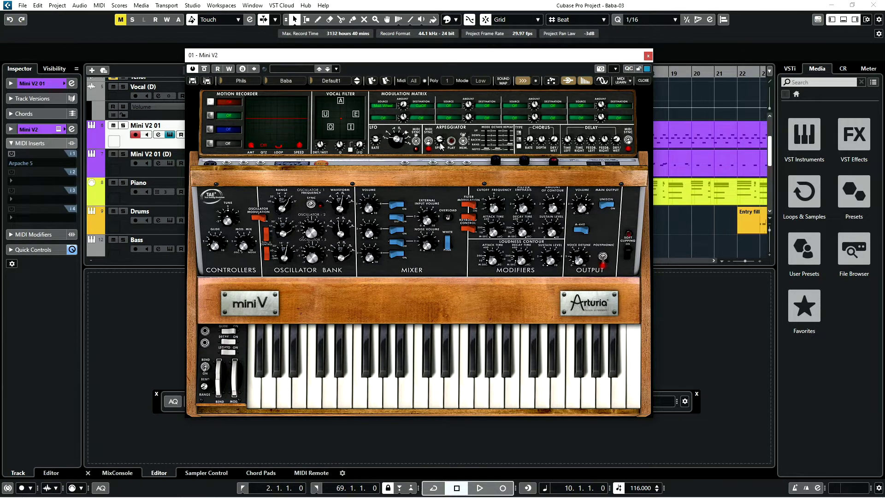
{"action": "mouse_move", "coordinate": [441, 145]}
{"action": "left_click", "coordinate": [454, 144]}
{"action": "left_click", "coordinate": [648, 56]}
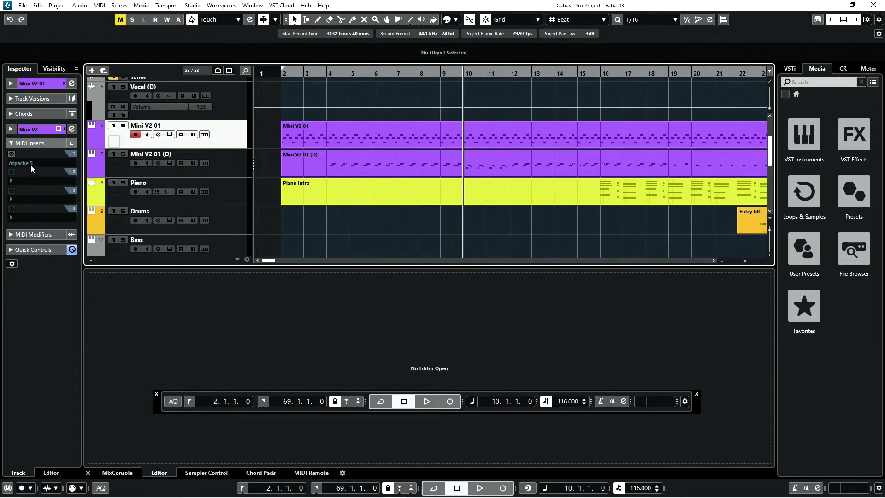
Enable the Arpache 5 MIDI insert on the Mini V2 01 track and open its settings
{"action": "mouse_move", "coordinate": [20, 162]}
{"action": "left_click", "coordinate": [11, 154]}
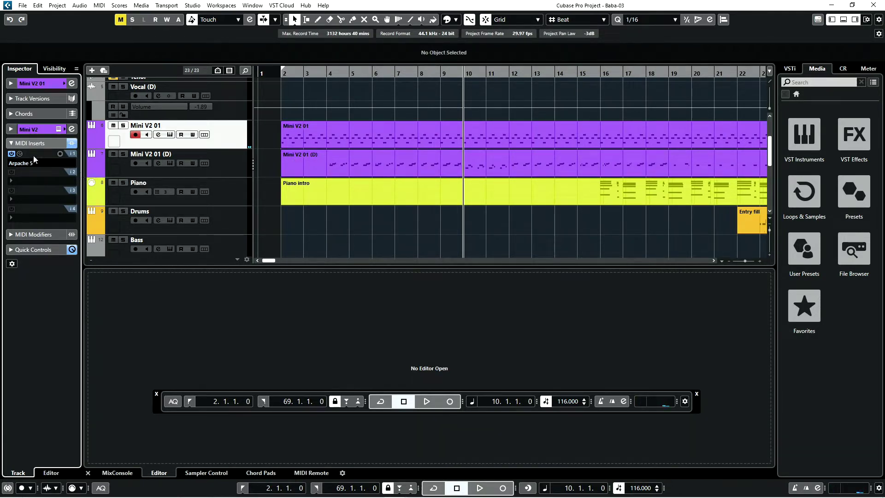
{"action": "left_click", "coordinate": [12, 154]}
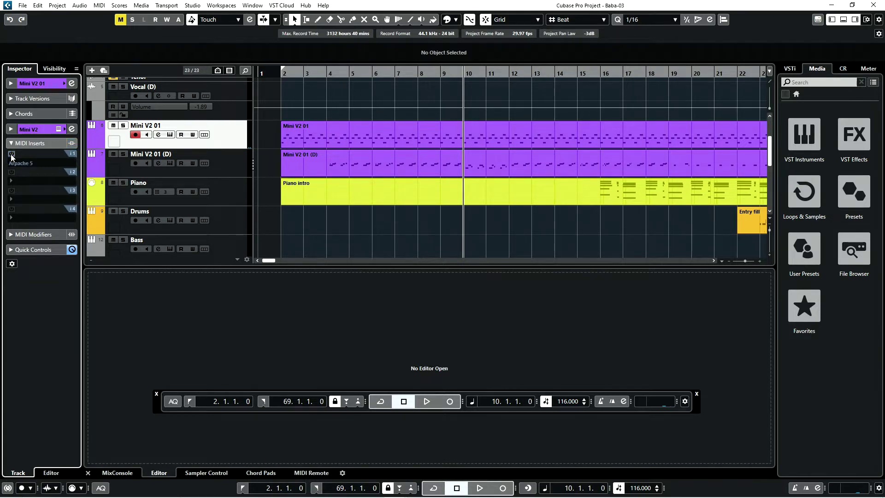
{"action": "left_click", "coordinate": [12, 154]}
{"action": "left_click", "coordinate": [20, 154]}
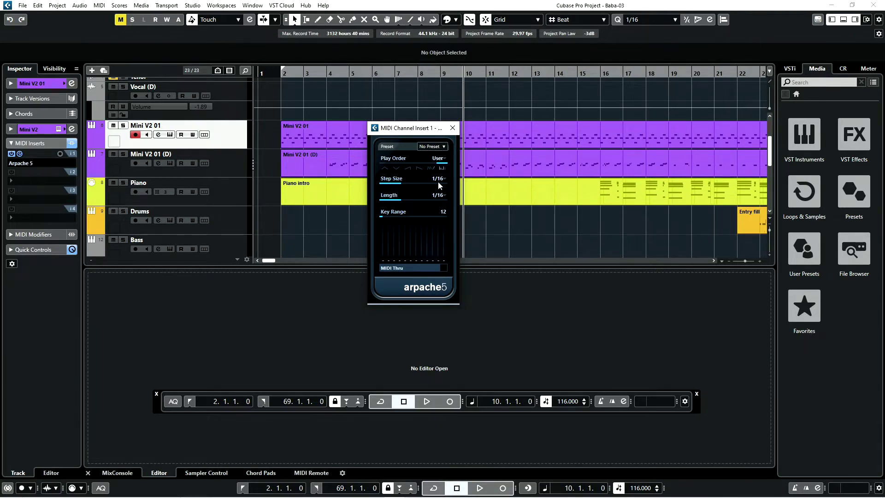
Move the floating transport panel below the Drums track, and view the Mini V2 01 track's instrument before closing it
{"action": "left_click", "coordinate": [322, 166]}
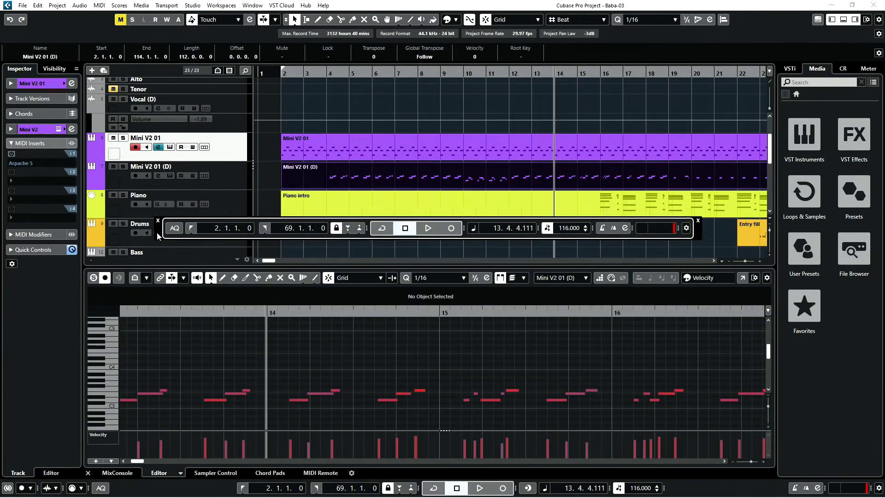
{"action": "left_click_drag", "start_coordinate": [156, 232], "coordinate": [165, 256]}
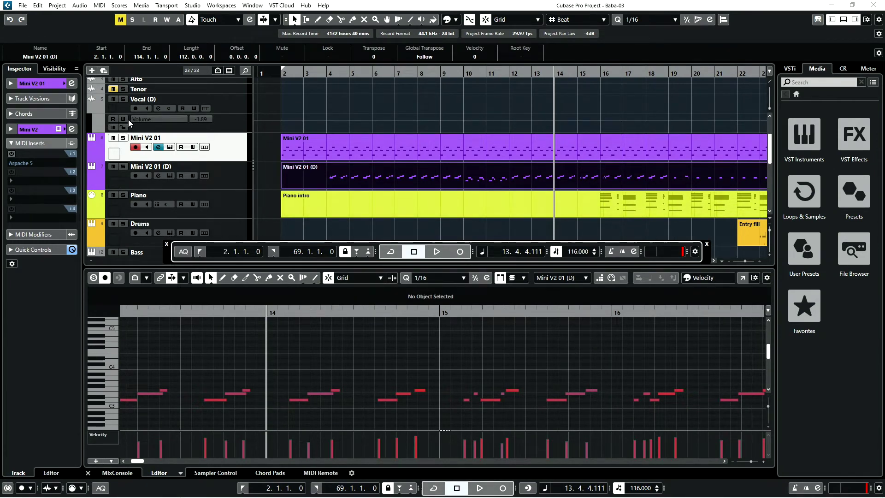
{"action": "left_click", "coordinate": [170, 147]}
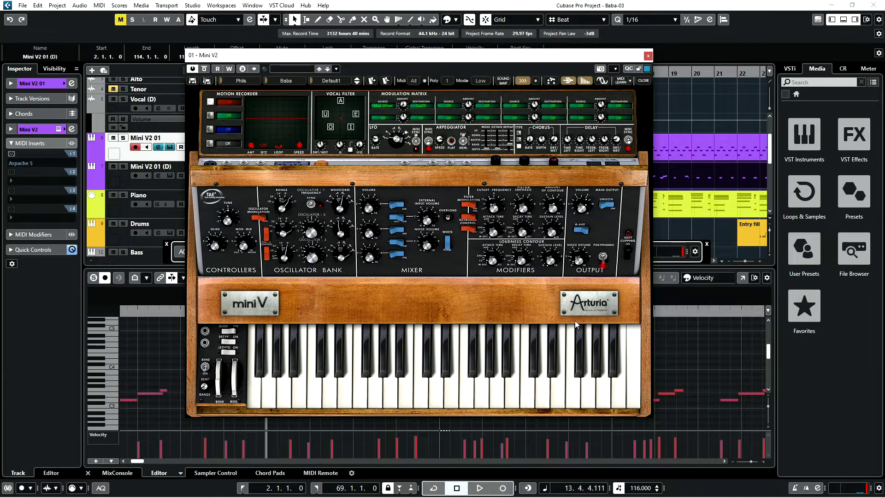
{"action": "left_click", "coordinate": [648, 56]}
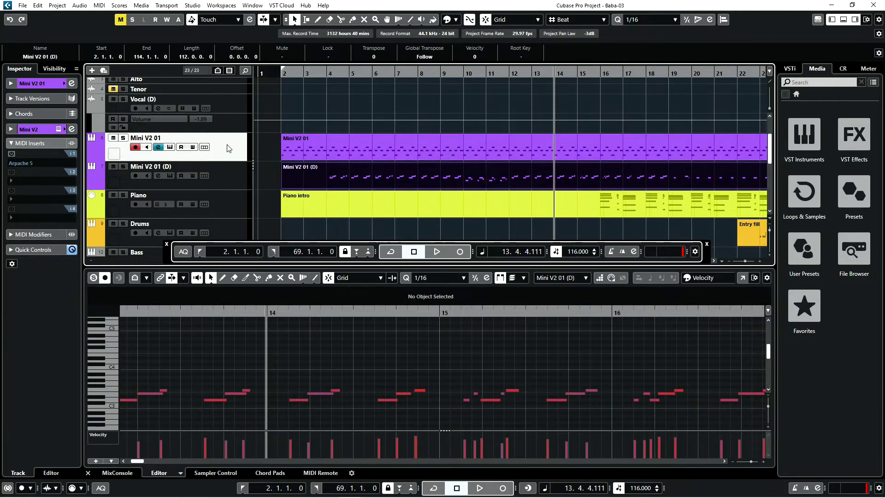
Select the Mini V2 01 (D) track, play from bar 3 and open its part in a separate Key Editor window
{"action": "left_click", "coordinate": [232, 177]}
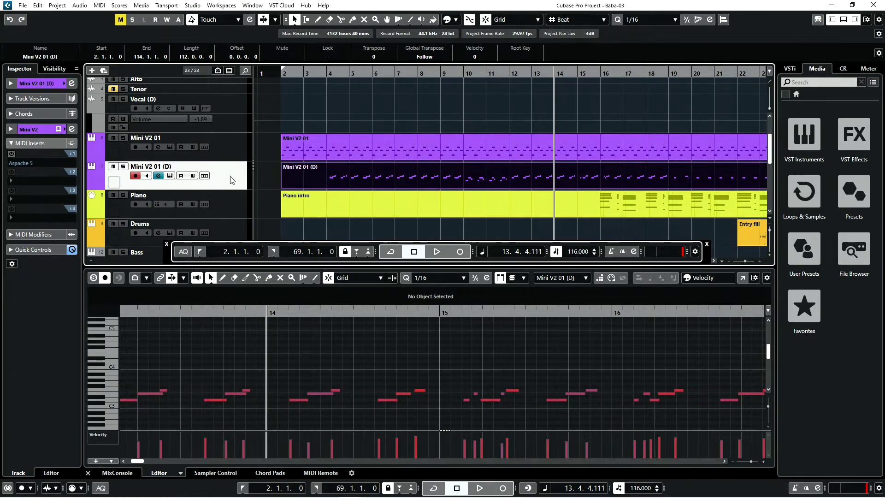
{"action": "left_click", "coordinate": [307, 71]}
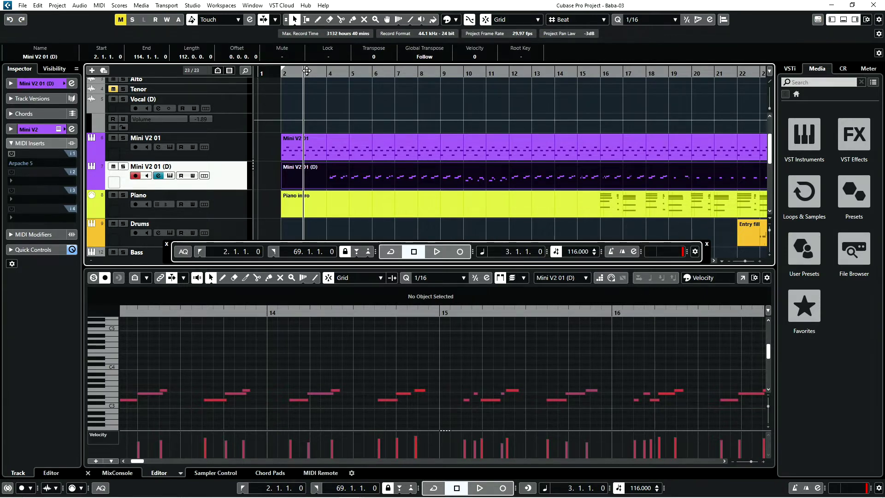
{"action": "key", "text": "space"}
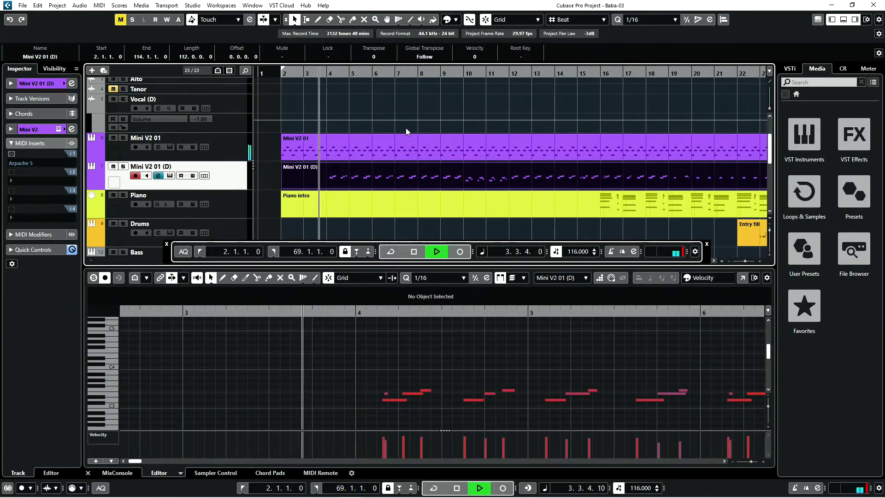
{"action": "left_click", "coordinate": [742, 277]}
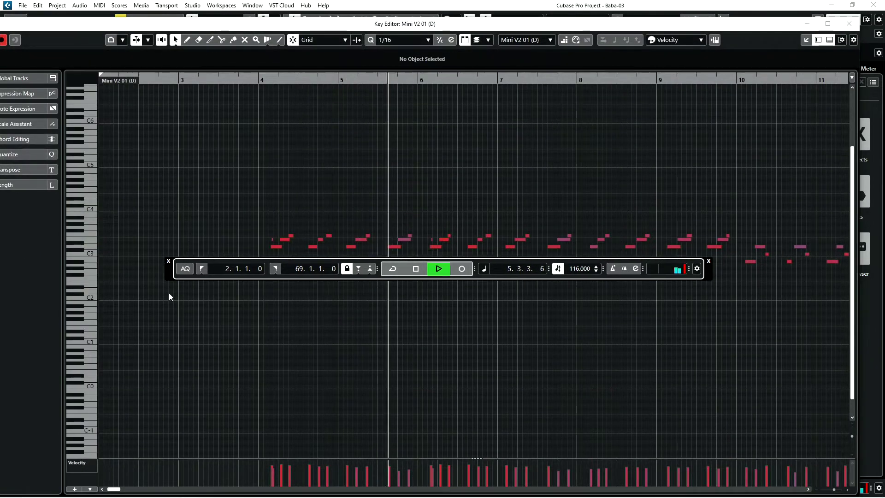
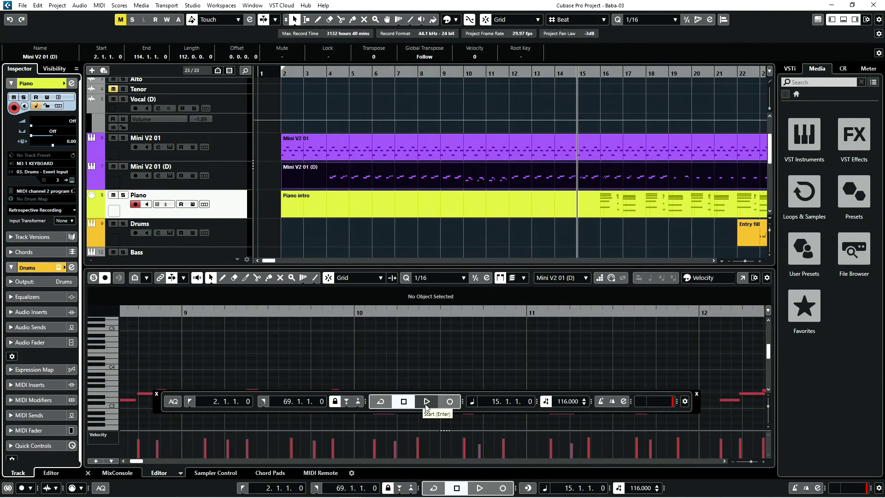
Play the arrangement from bar 15 while following the piano, drums and bass tracks, and stop playback
{"action": "left_click", "coordinate": [426, 402]}
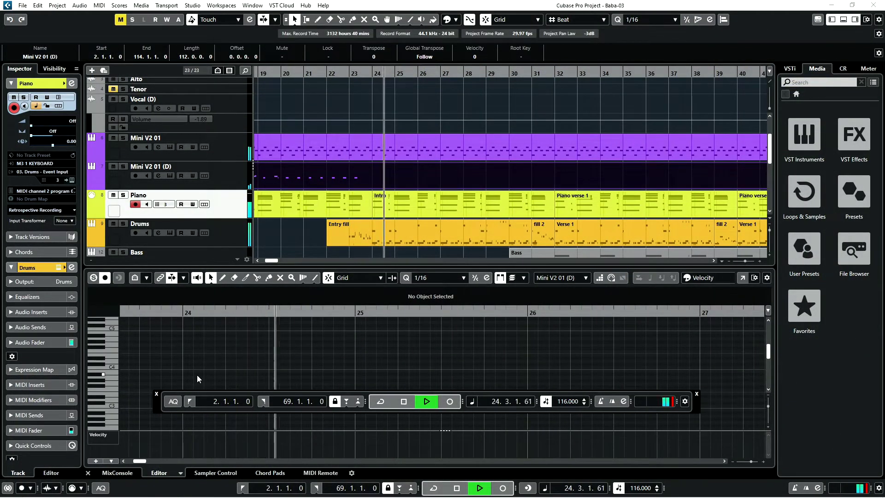
{"action": "scroll", "coordinate": [197, 375], "scroll_direction": "down", "scroll_amount": 2}
{"action": "scroll", "coordinate": [427, 203], "scroll_direction": "down", "scroll_amount": 3}
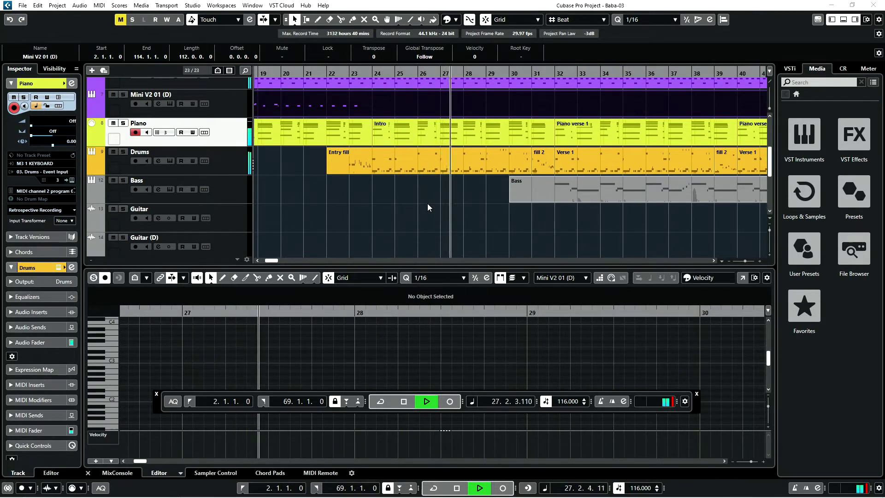
{"action": "key", "text": "space"}
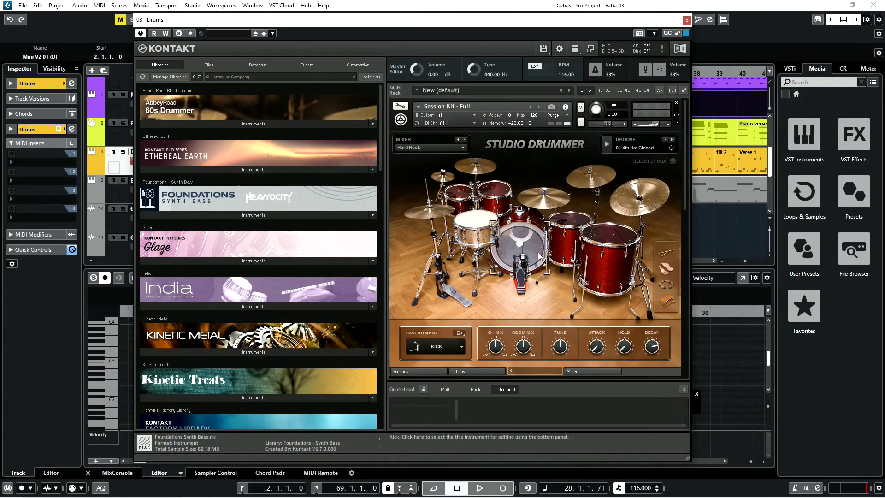
Examine the Kontakt Studio Drummer kit on the Drums track and the Roland XV-5080 patch on the Bass track, closing both instruments
{"action": "scroll", "coordinate": [539, 256], "scroll_direction": "down", "scroll_amount": 1}
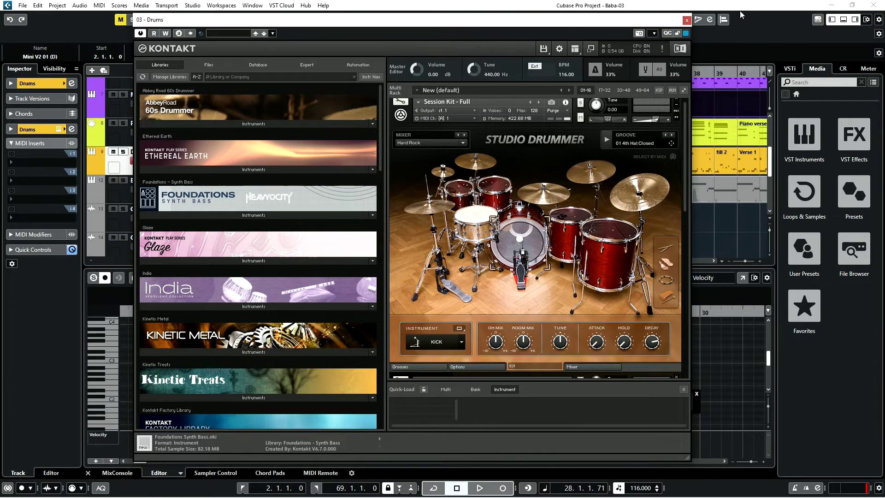
{"action": "left_click", "coordinate": [686, 20]}
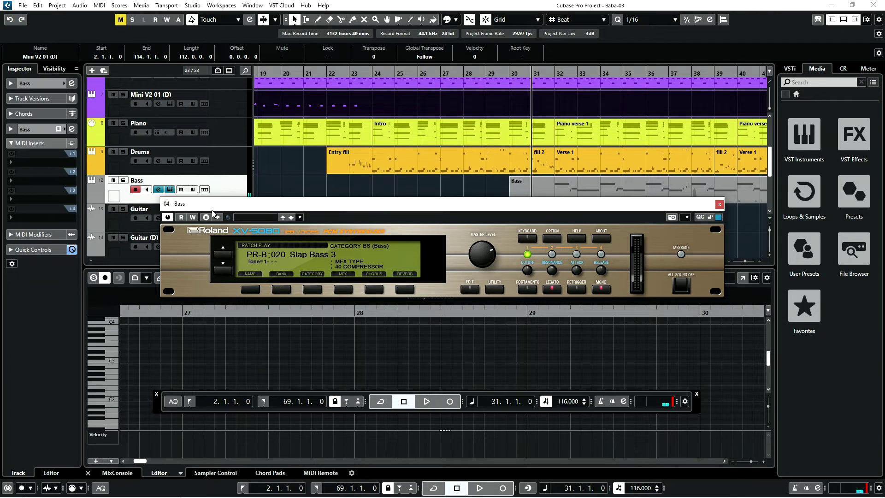
{"action": "left_click", "coordinate": [719, 204]}
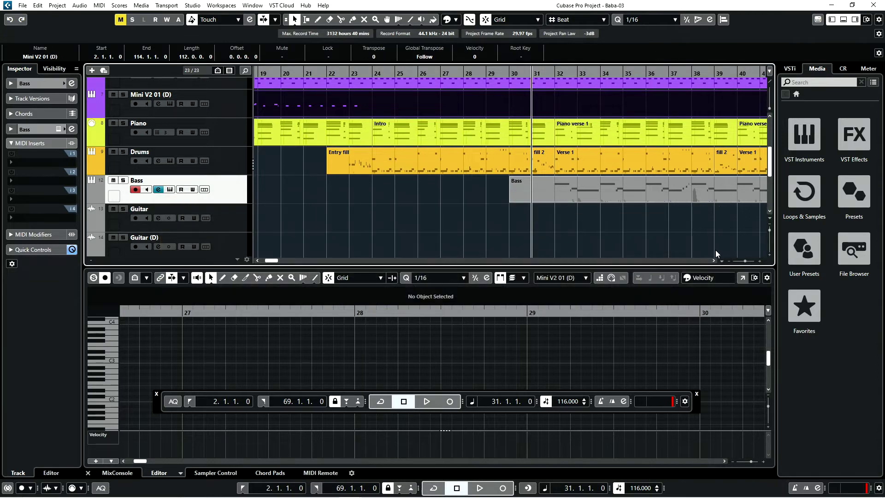
Play the arrangement from bar 31 and follow it up to the Vocal track
{"action": "scroll", "coordinate": [276, 190], "scroll_direction": "up", "scroll_amount": 4}
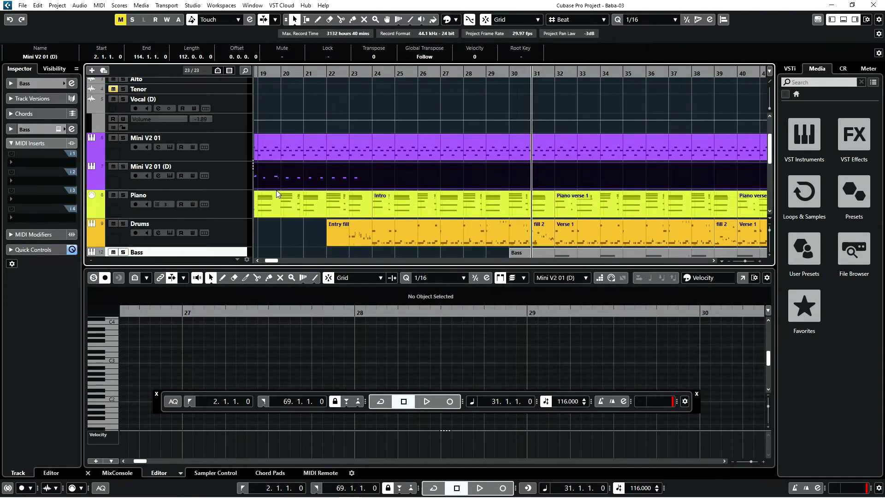
{"action": "scroll", "coordinate": [276, 190], "scroll_direction": "down", "scroll_amount": 4}
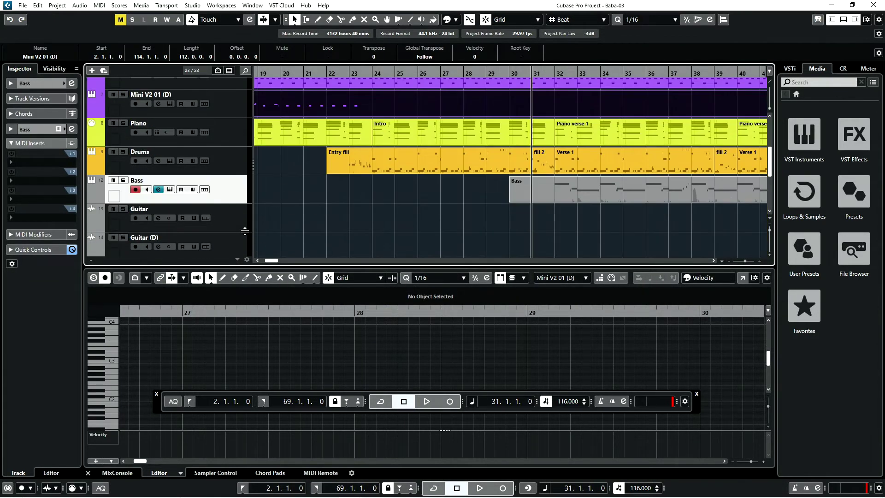
{"action": "left_click", "coordinate": [427, 402]}
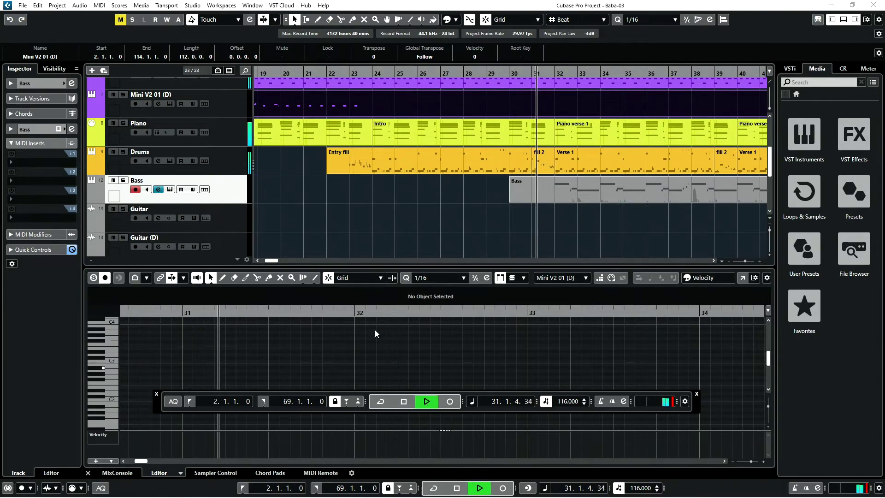
{"action": "scroll", "coordinate": [399, 236], "scroll_direction": "up", "scroll_amount": 1}
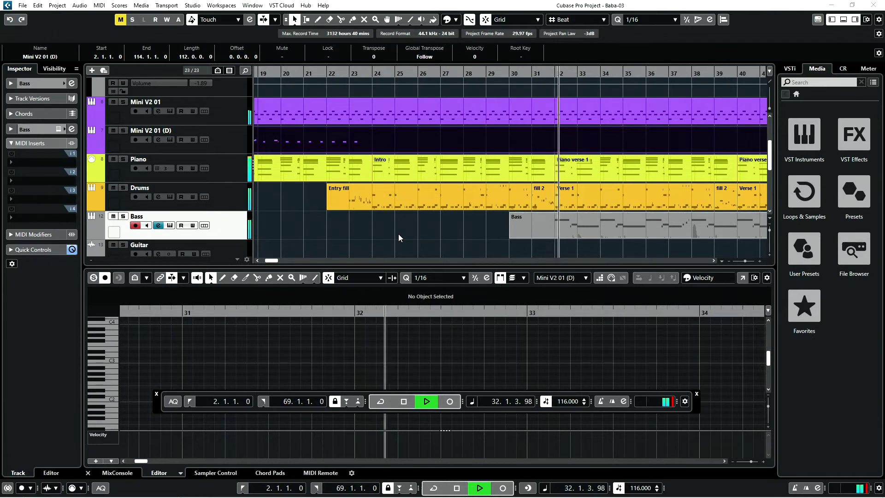
{"action": "scroll", "coordinate": [467, 159], "scroll_direction": "up", "scroll_amount": 3}
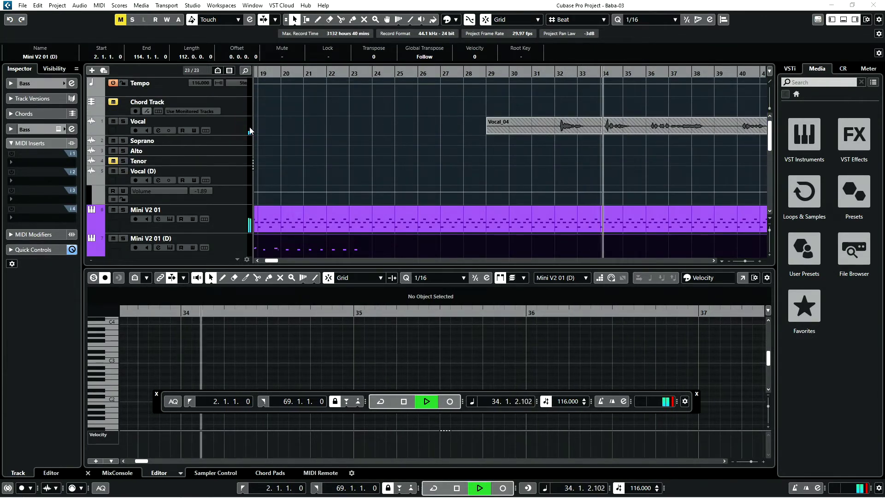
Select the Vocal track, open the Bass part in a separate Key Editor window to follow its notes, and stop playback
{"action": "left_click", "coordinate": [233, 125]}
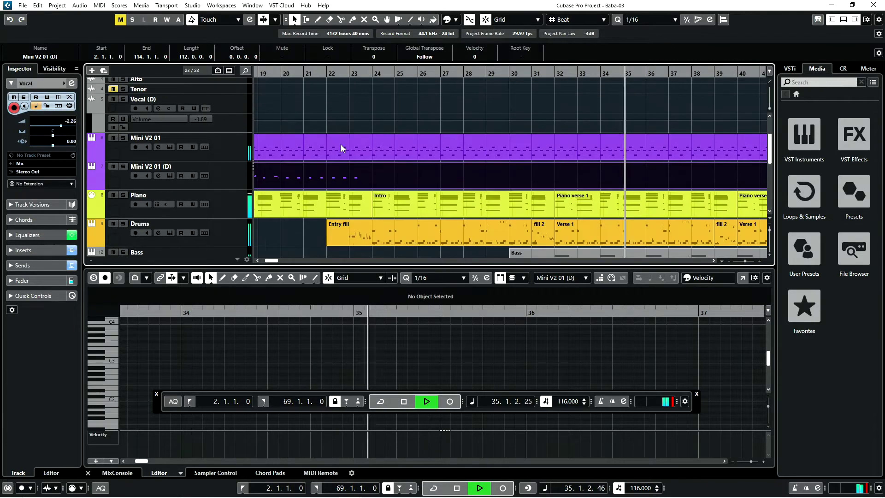
{"action": "scroll", "coordinate": [341, 145], "scroll_direction": "down", "scroll_amount": 4}
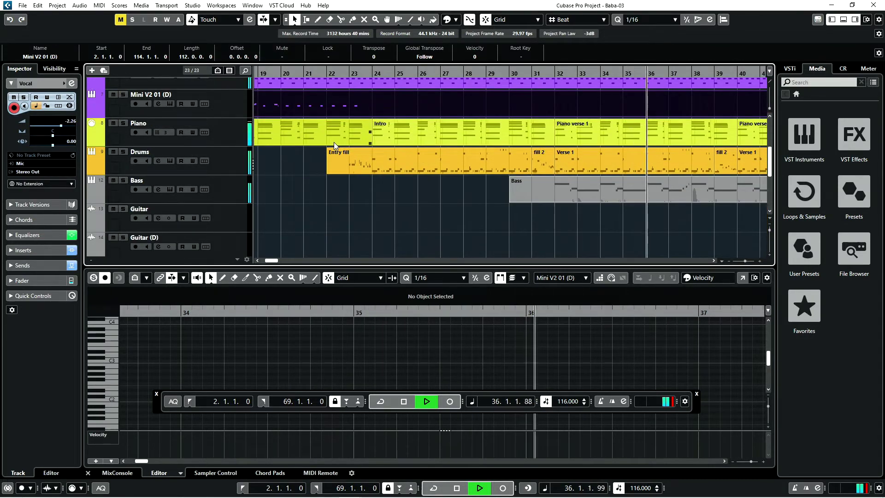
{"action": "left_click", "coordinate": [599, 195]}
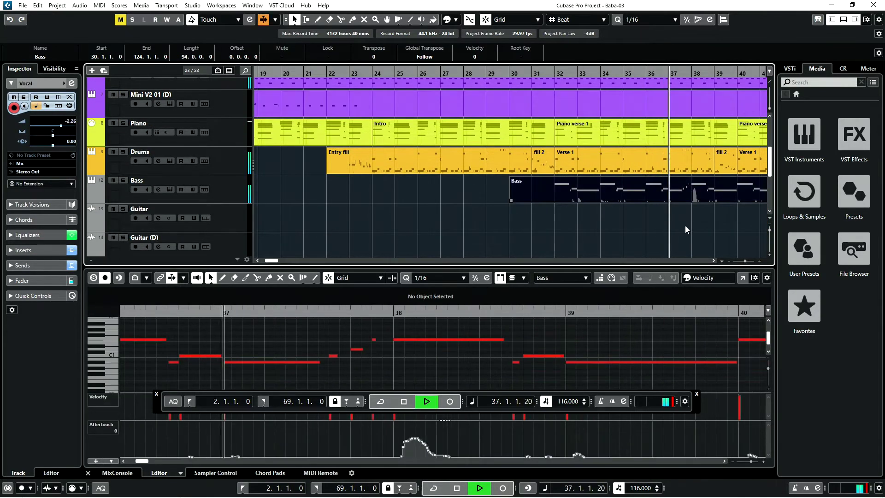
{"action": "left_click", "coordinate": [745, 278]}
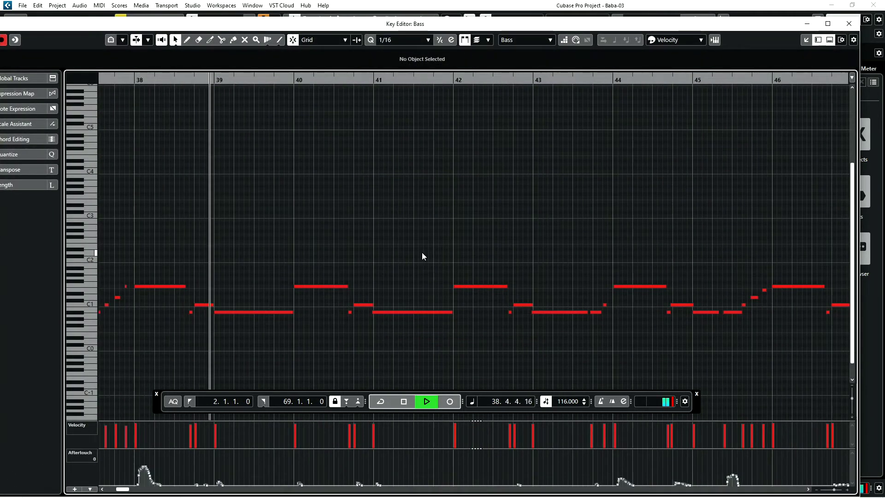
{"action": "key", "text": "space"}
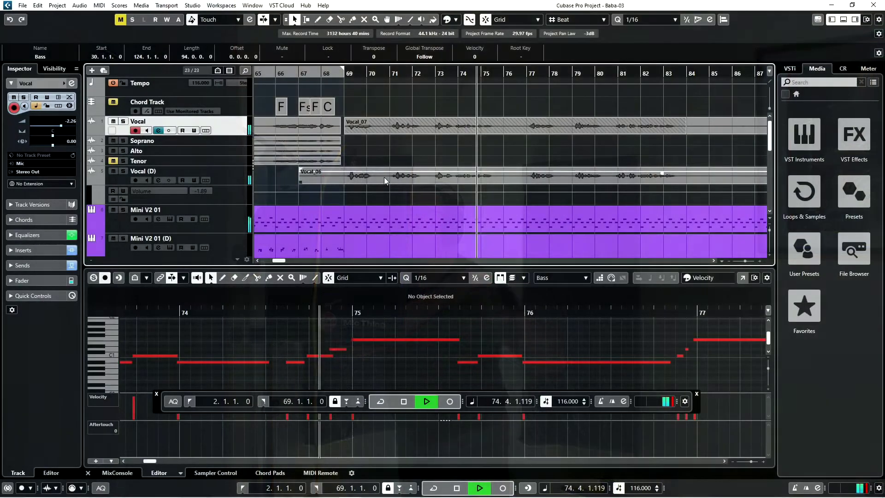
Stop playback and examine the TR5 Opto Comp insert on the Vocal channel, moving its window aside before closing it
{"action": "key", "text": "space"}
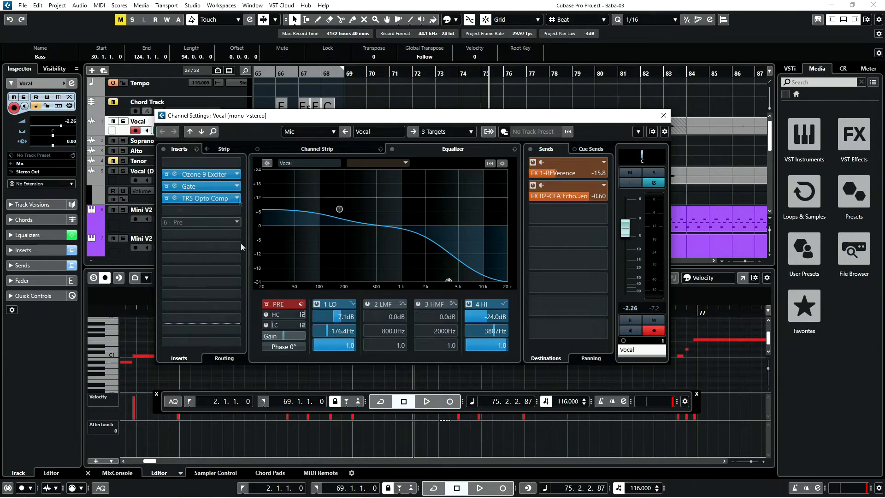
{"action": "left_click", "coordinate": [174, 201]}
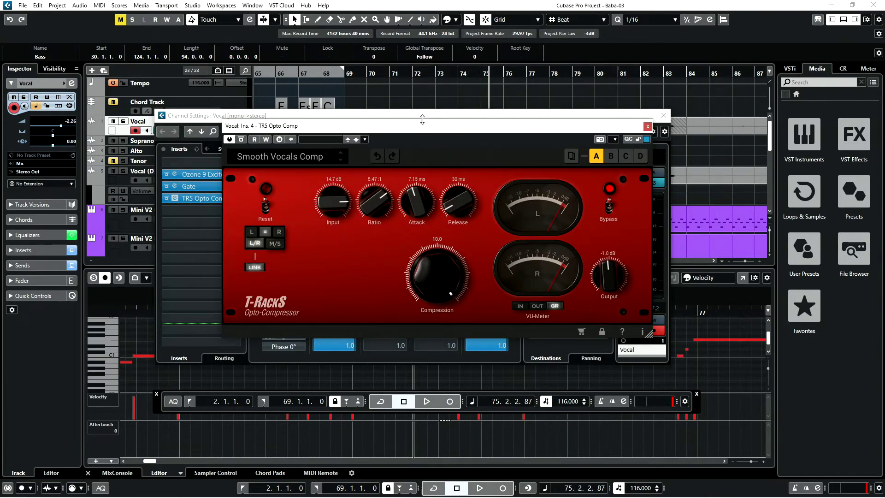
{"action": "left_click_drag", "start_coordinate": [423, 133], "coordinate": [337, 85]}
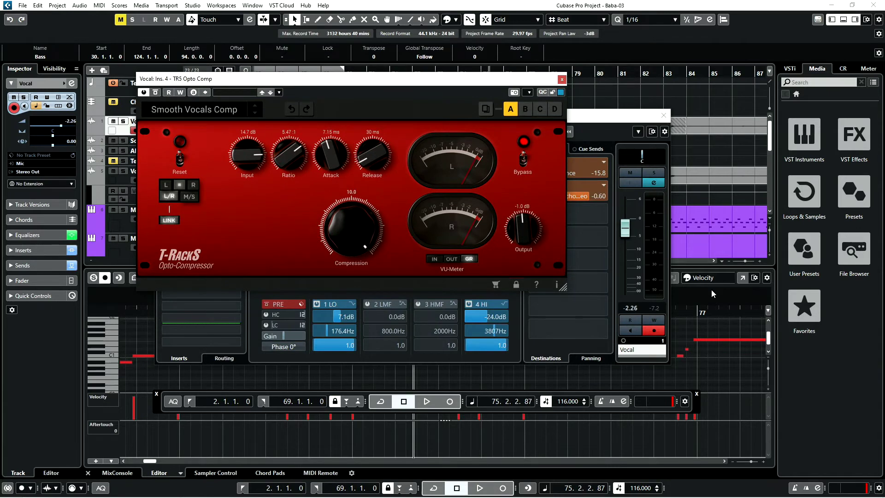
{"action": "left_click", "coordinate": [562, 80]}
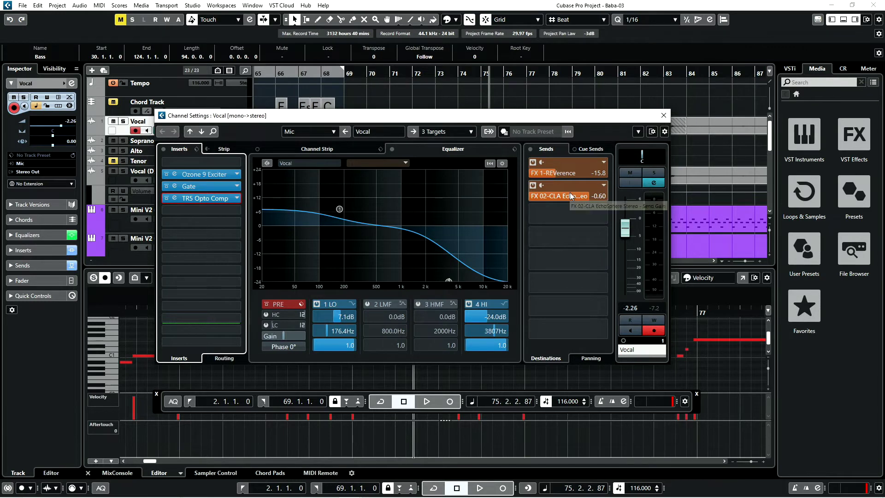
Examine the CLA Epic Stereo effect on the Vocal channel's second send, and close the effect and the channel settings
{"action": "right_click", "coordinate": [570, 196]}
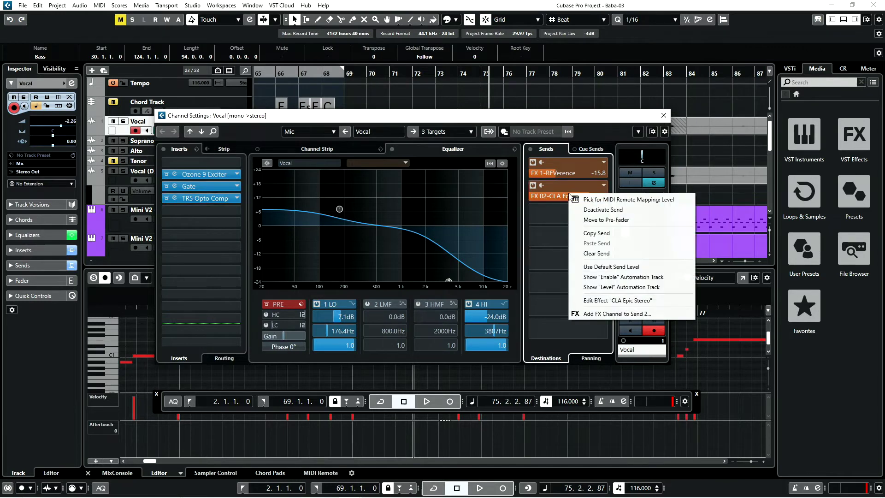
{"action": "left_click", "coordinate": [609, 300]}
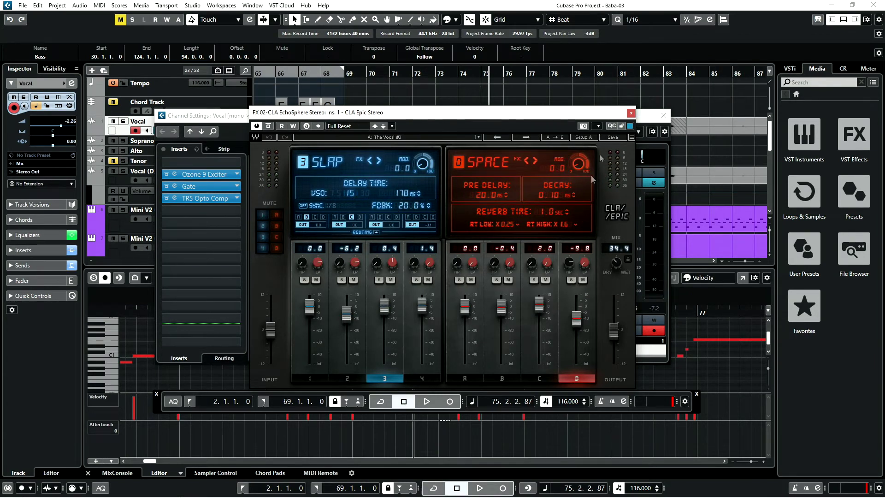
{"action": "left_click", "coordinate": [631, 113]}
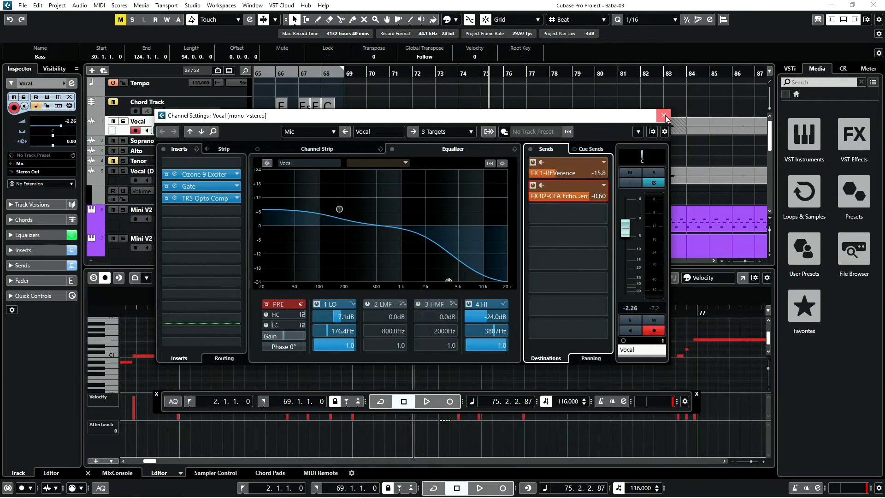
{"action": "left_click", "coordinate": [663, 116]}
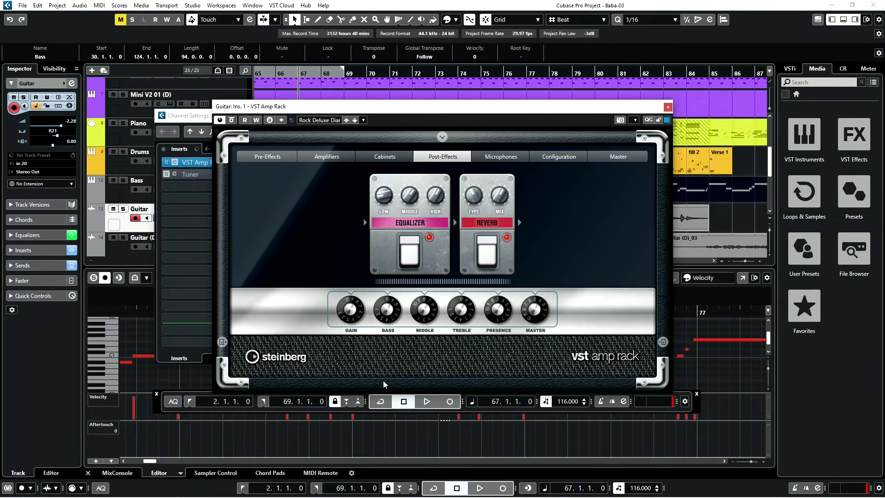
Examine the pre-effects, amplifiers and cabinets of the VST Amp Rack on the Guitar track
{"action": "left_click", "coordinate": [260, 160]}
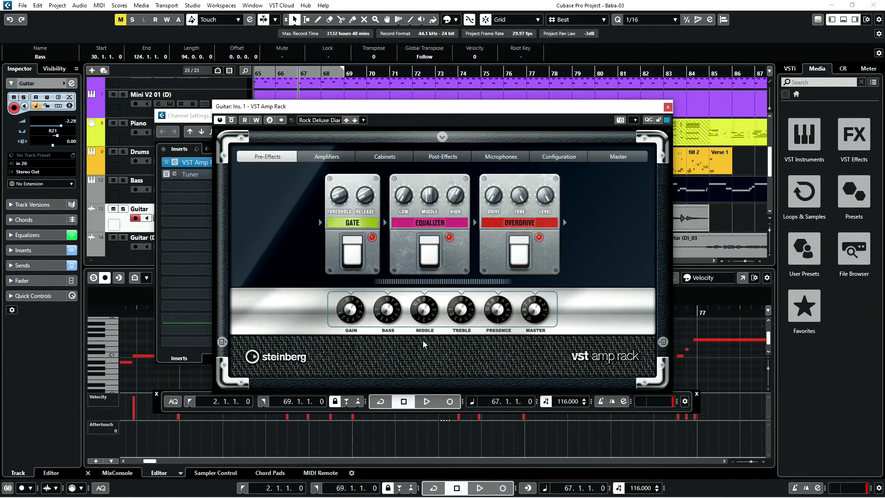
{"action": "left_click", "coordinate": [325, 159]}
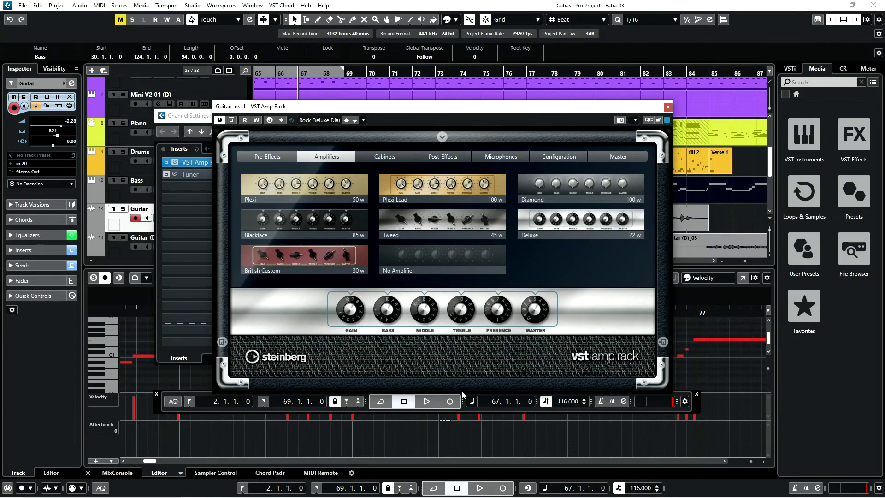
{"action": "left_click", "coordinate": [386, 157]}
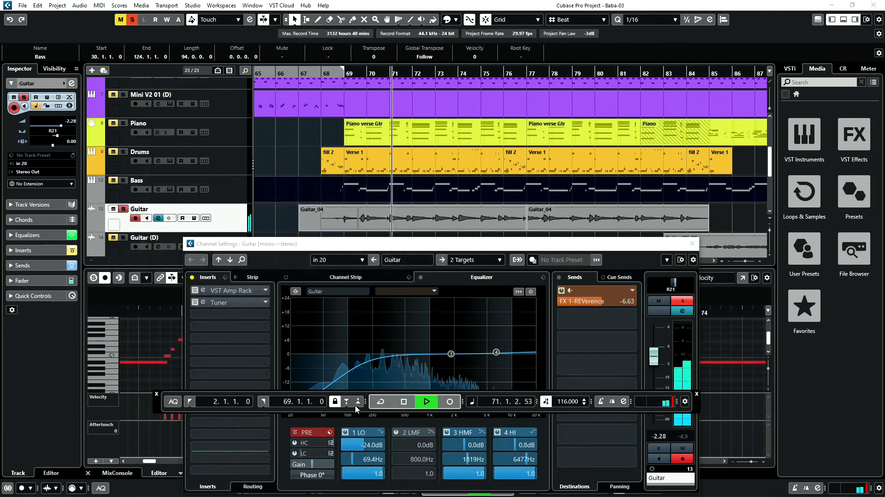
Take the Guitar channel's VST Amp Rack insert out of bypass during playback and turn off all solos
{"action": "left_click", "coordinate": [196, 293]}
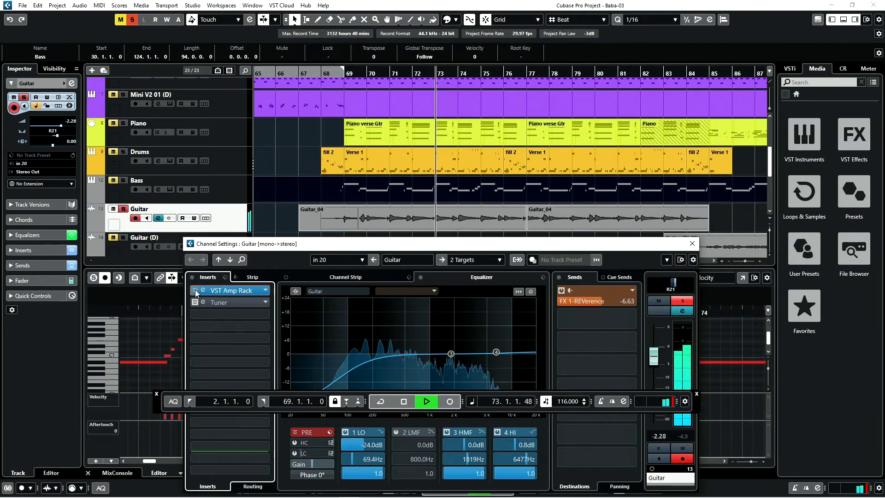
{"action": "left_click", "coordinate": [133, 20]}
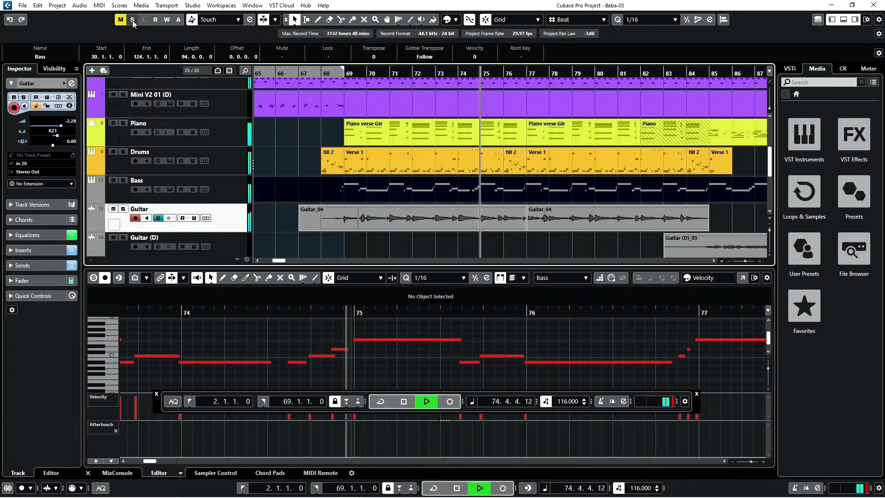